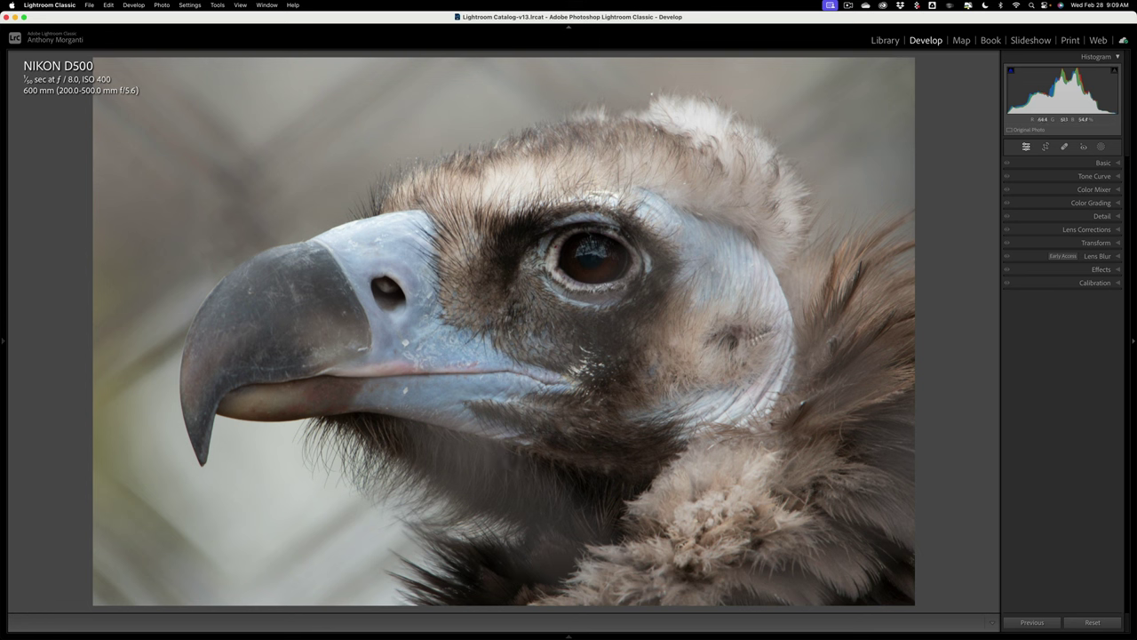
Step: In the Basic panel set Highlights -100, Shadows +100, Exposure -0.75 and Whites +46 with clipping preview
click(1100, 164)
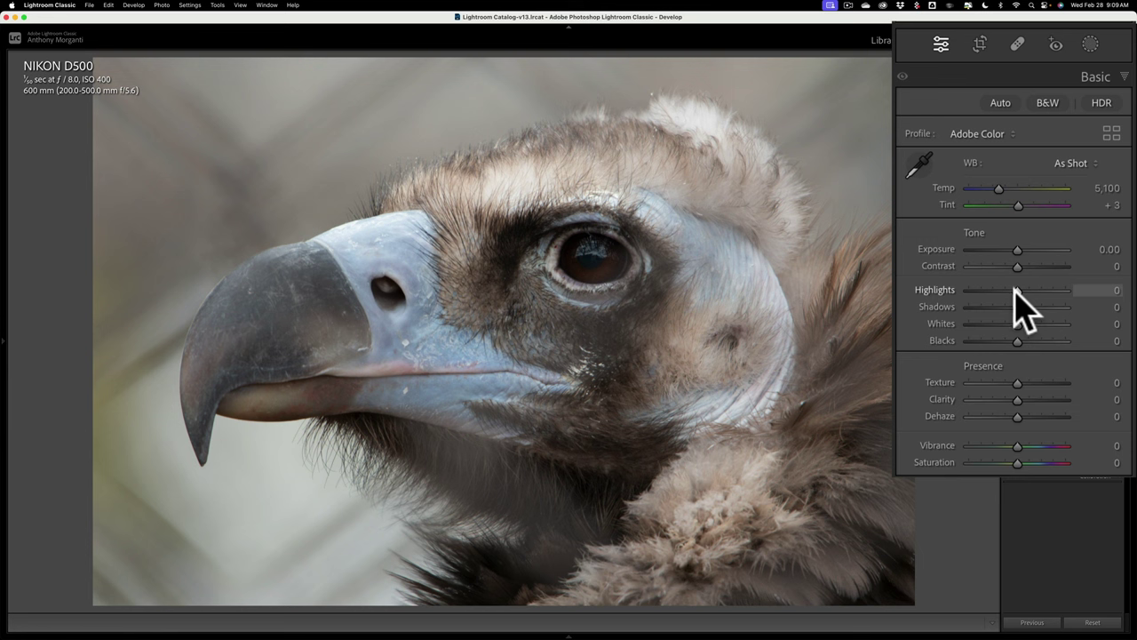
drag(1016, 290, 930, 293)
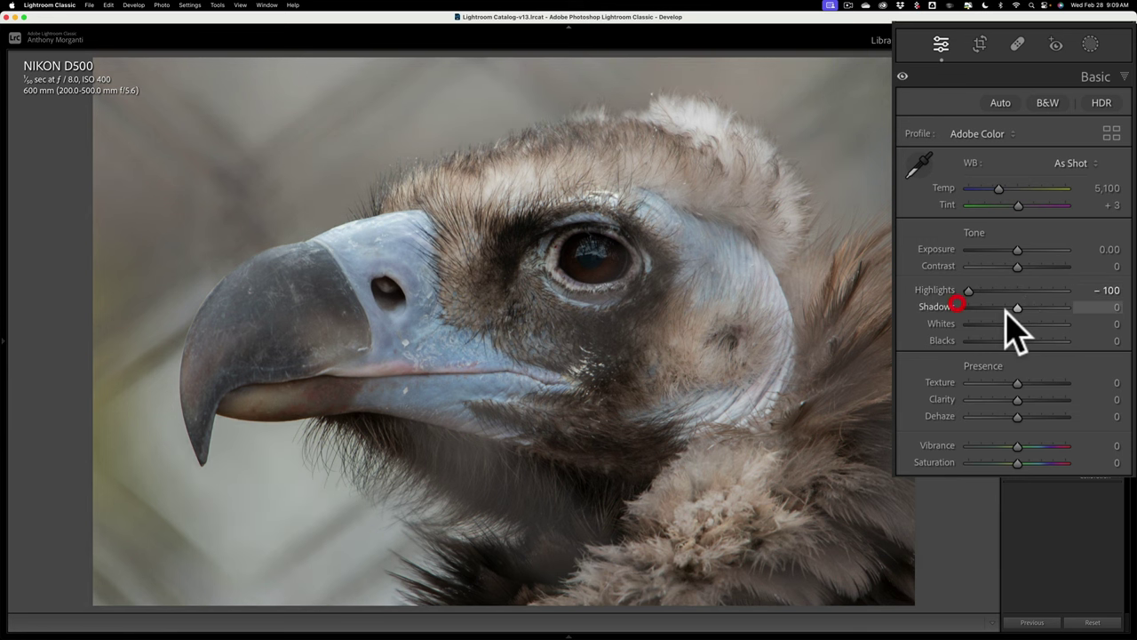
drag(1016, 307, 1110, 322)
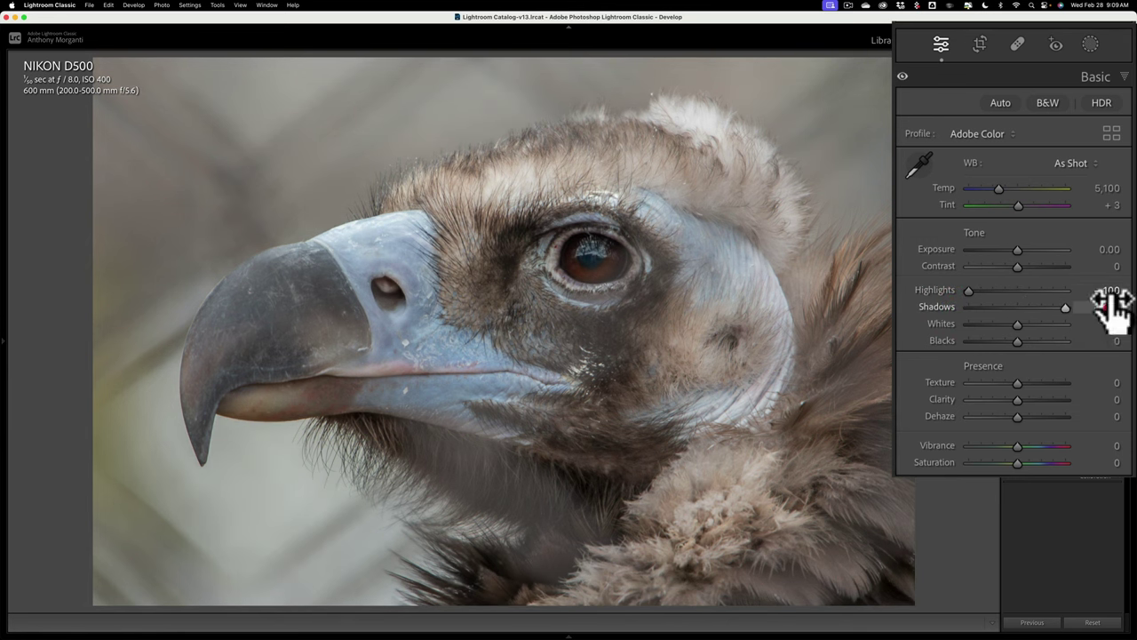
click(1112, 307)
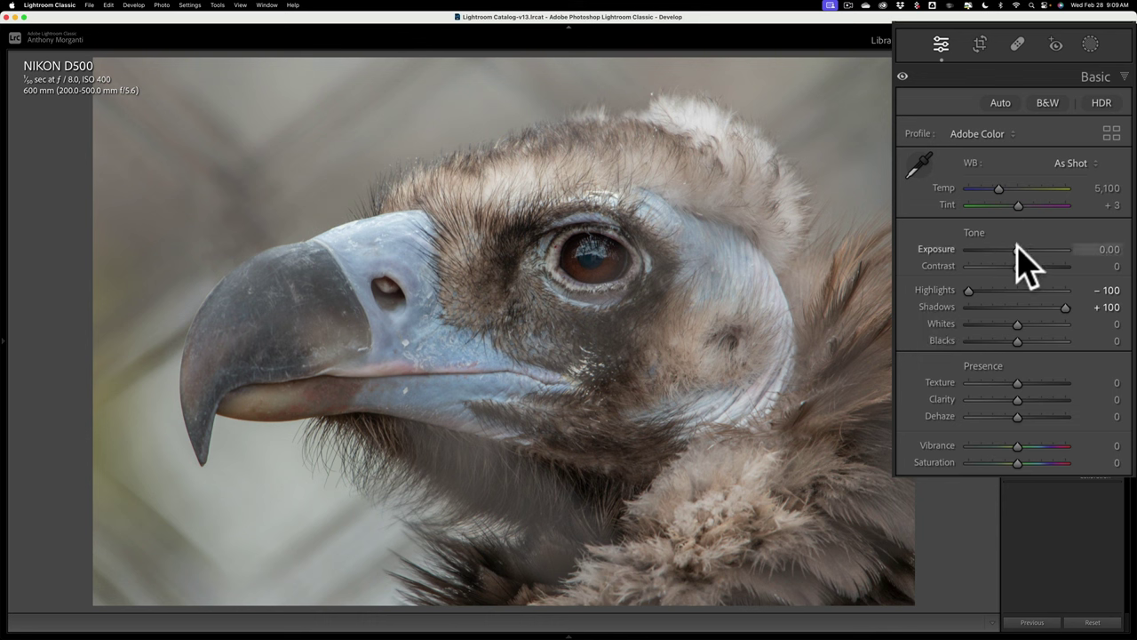
drag(1016, 250, 1010, 249)
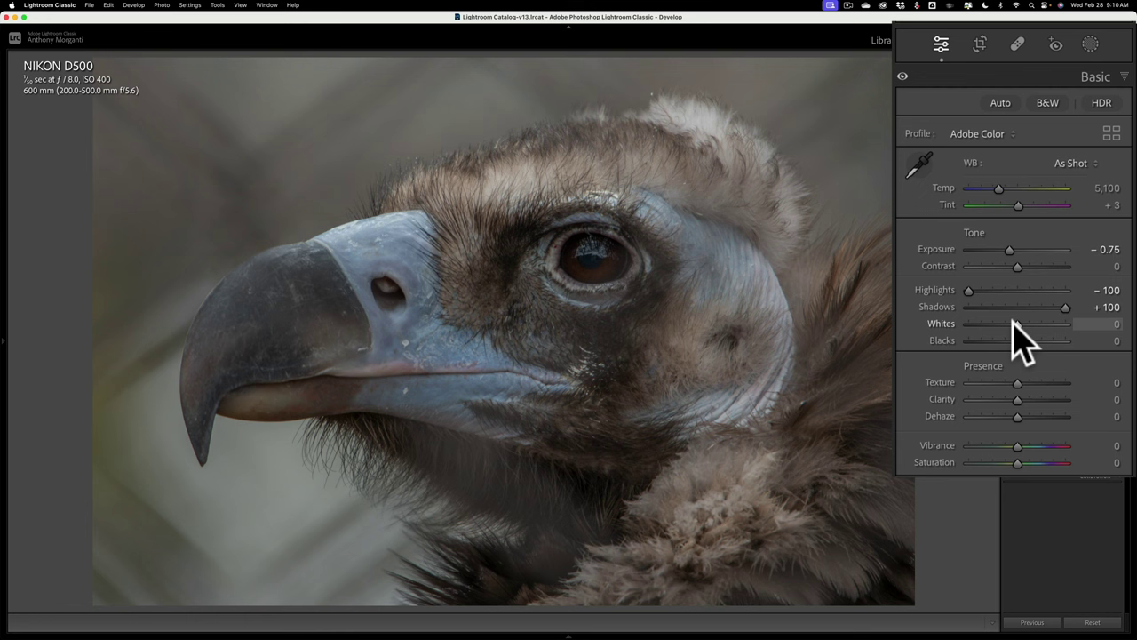
key(alt)
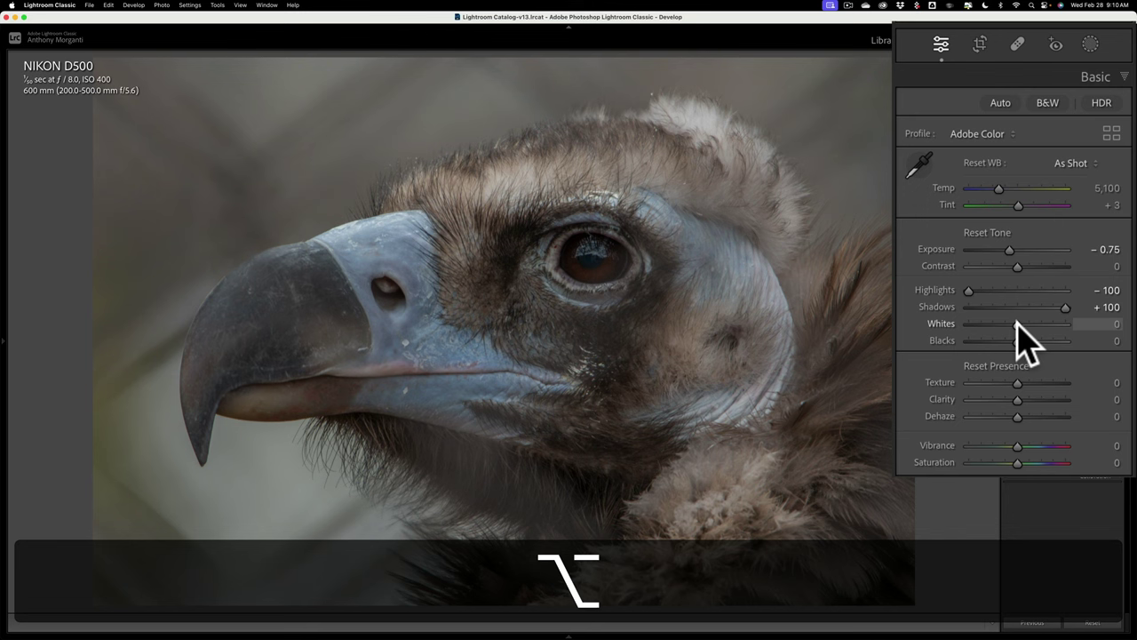
mouse_move(1018, 324)
mouse_down()
mouse_move(1050, 324)
mouse_move(1037, 325)
mouse_up()
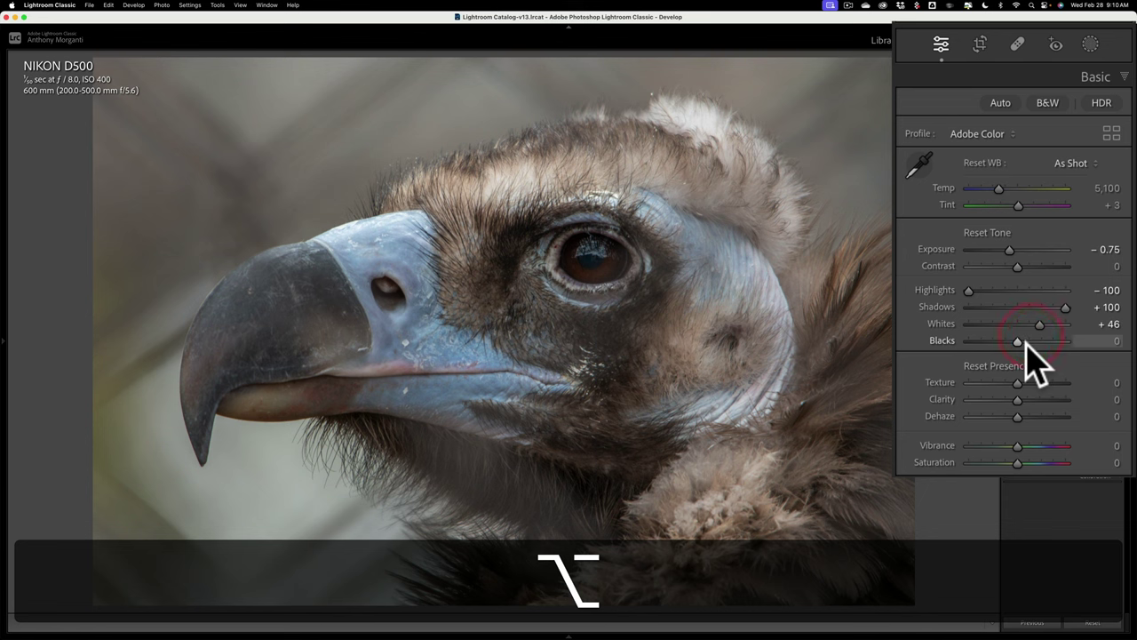
Step: Drag Blacks down to -57 while watching the clipping preview
key(alt)
drag(1018, 341, 1006, 343)
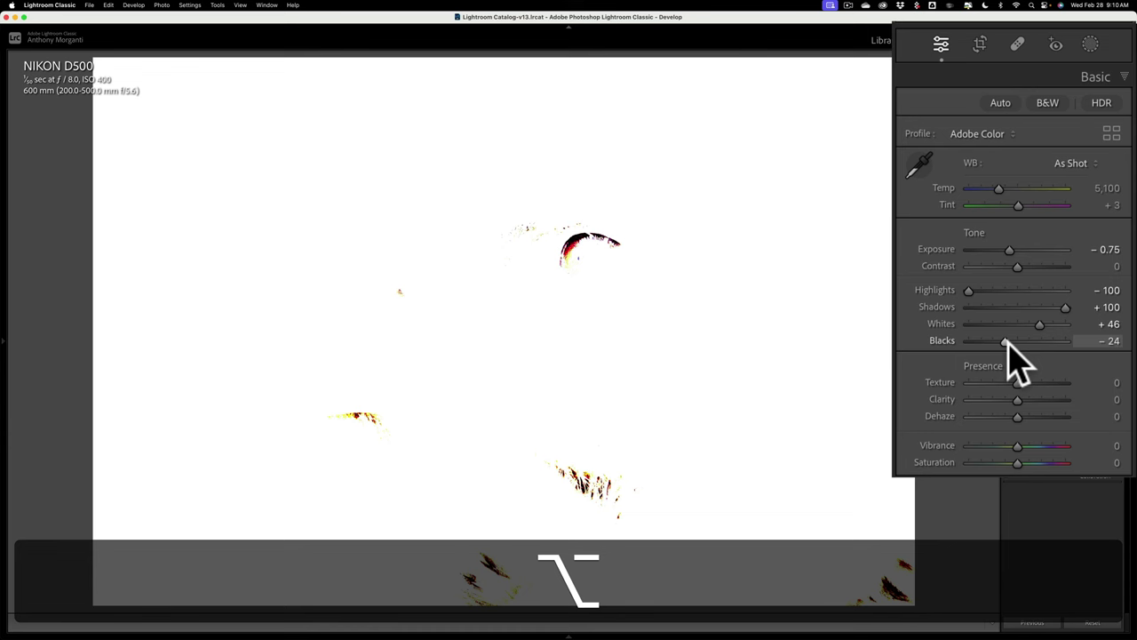
drag(1005, 342, 991, 343)
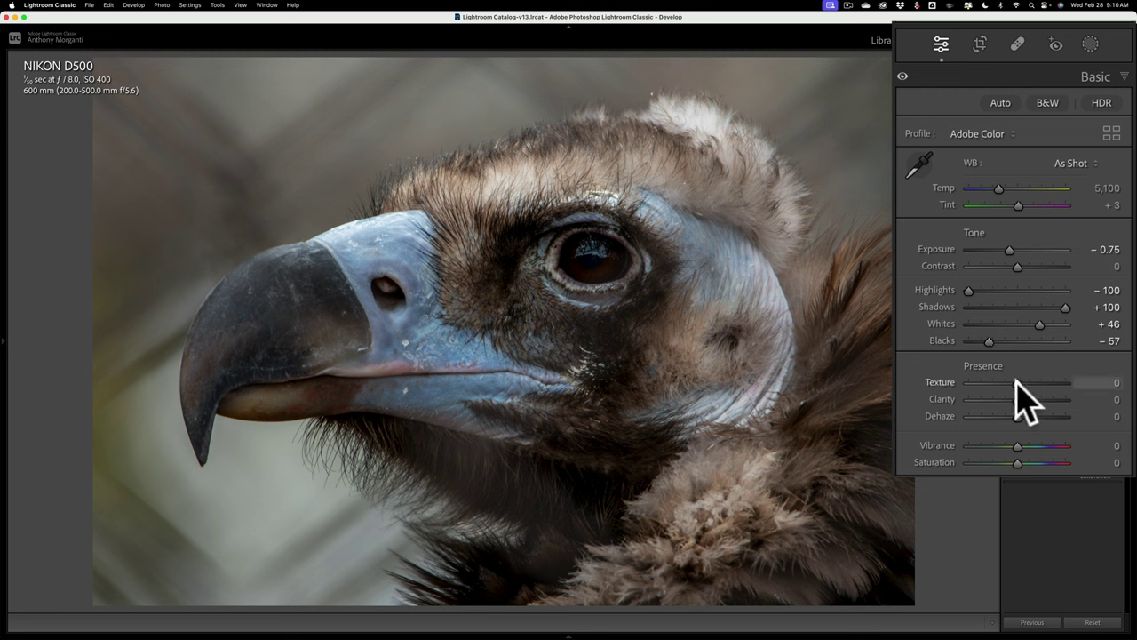
Step: Set Texture +9, Clarity +21, Dehaze +26 and Saturation +17 in the Presence section
drag(1016, 382, 1028, 399)
click(1028, 401)
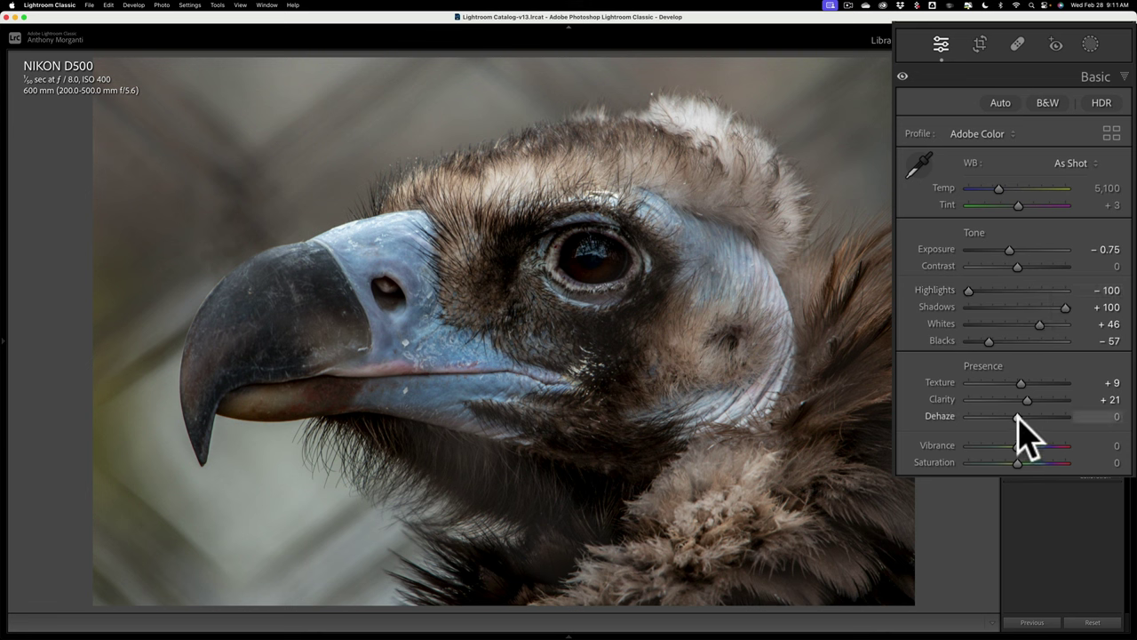
drag(1018, 416, 1031, 418)
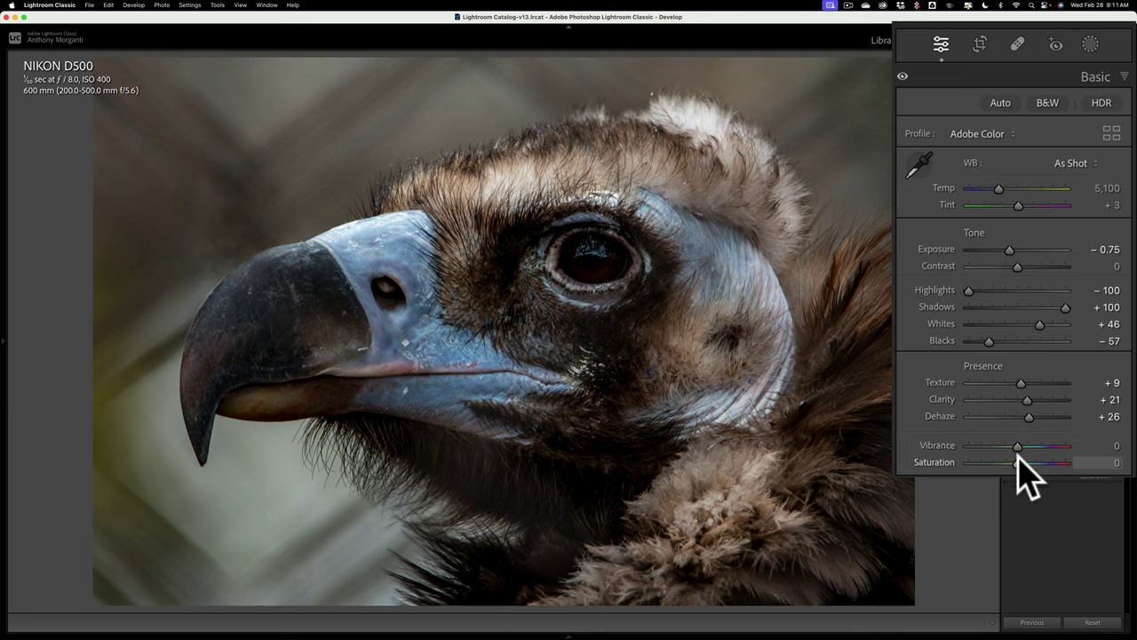
drag(1021, 461, 1027, 461)
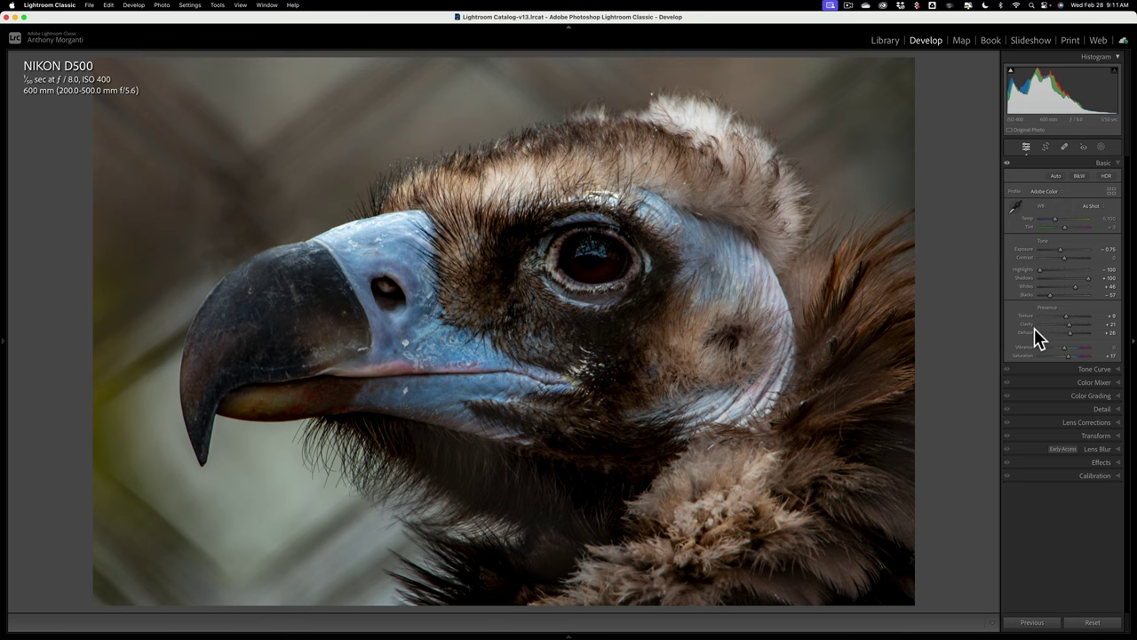
key(backslash)
key(backslash)
key(backslash)
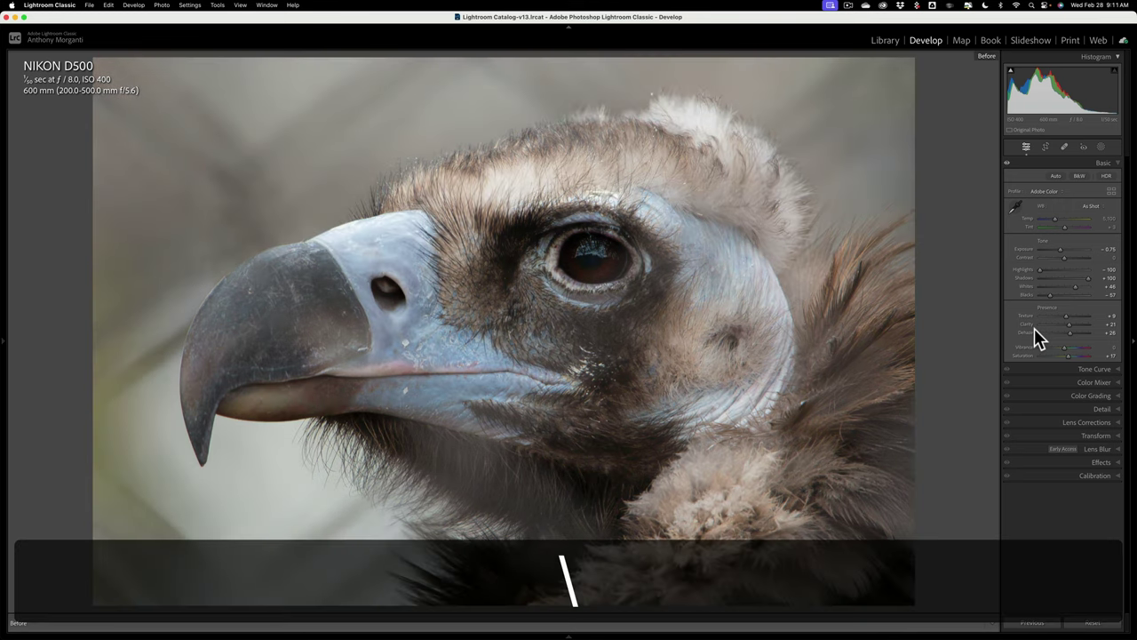
key(backslash)
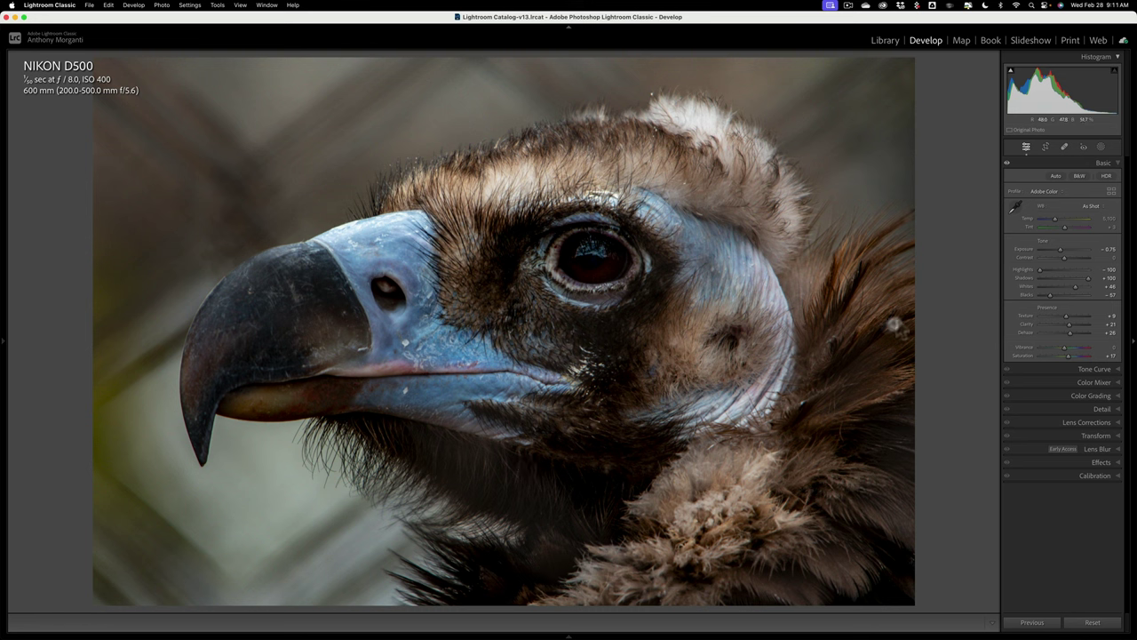
Step: Create a Brush mask with Flow 47 and Contrast 100, and paint it onto the feathers below the beak
click(1103, 148)
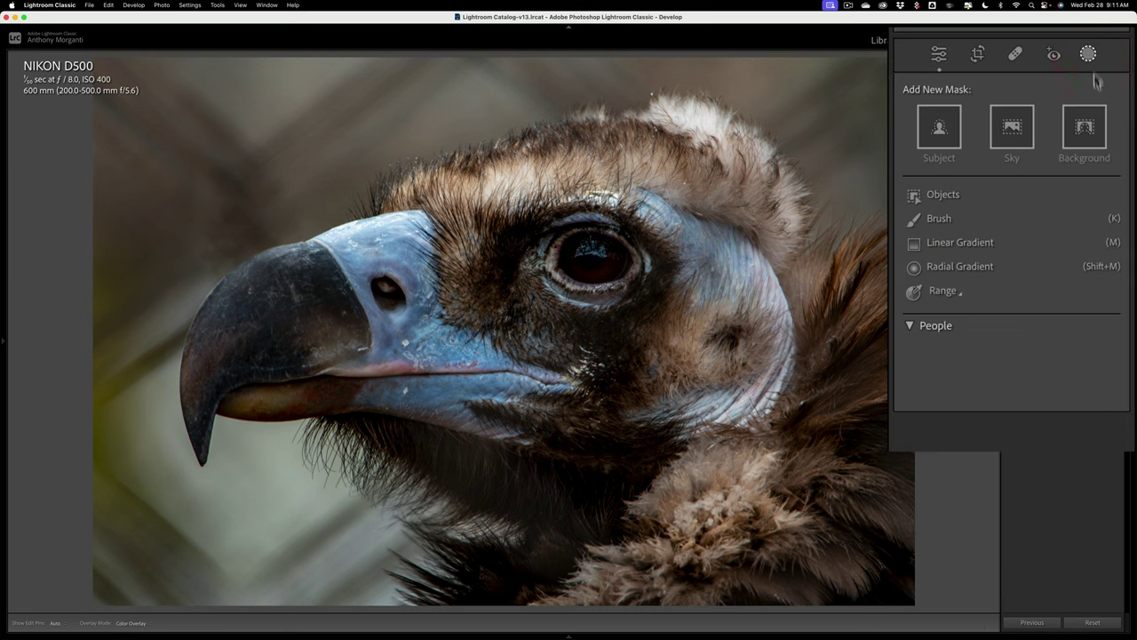
click(936, 217)
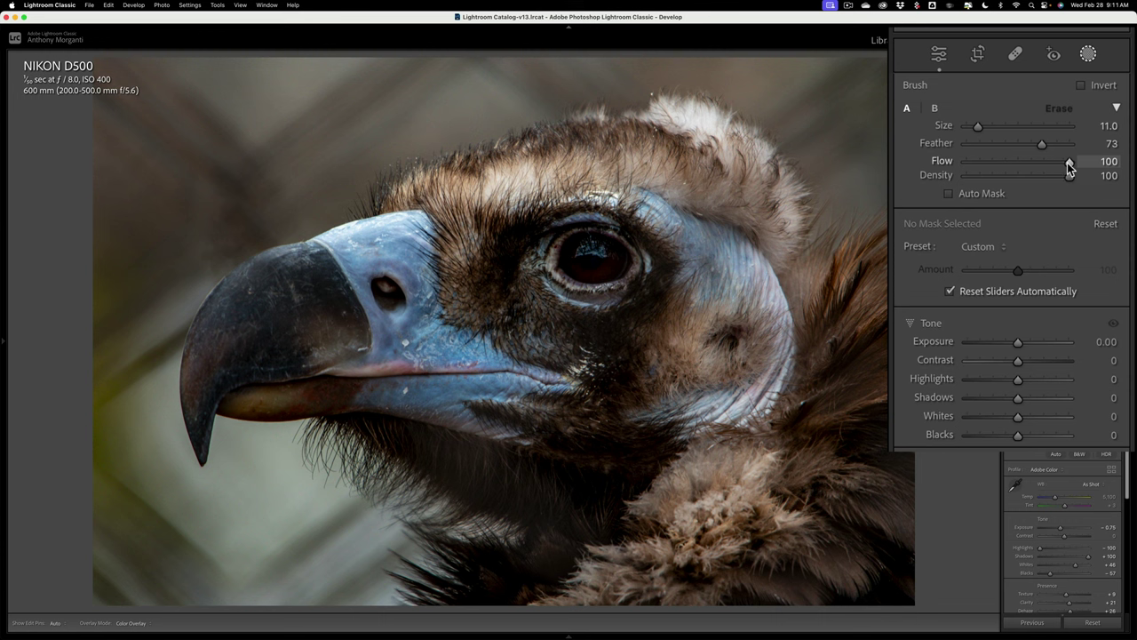
drag(1067, 163, 1012, 163)
click(1012, 163)
drag(1019, 362, 1127, 373)
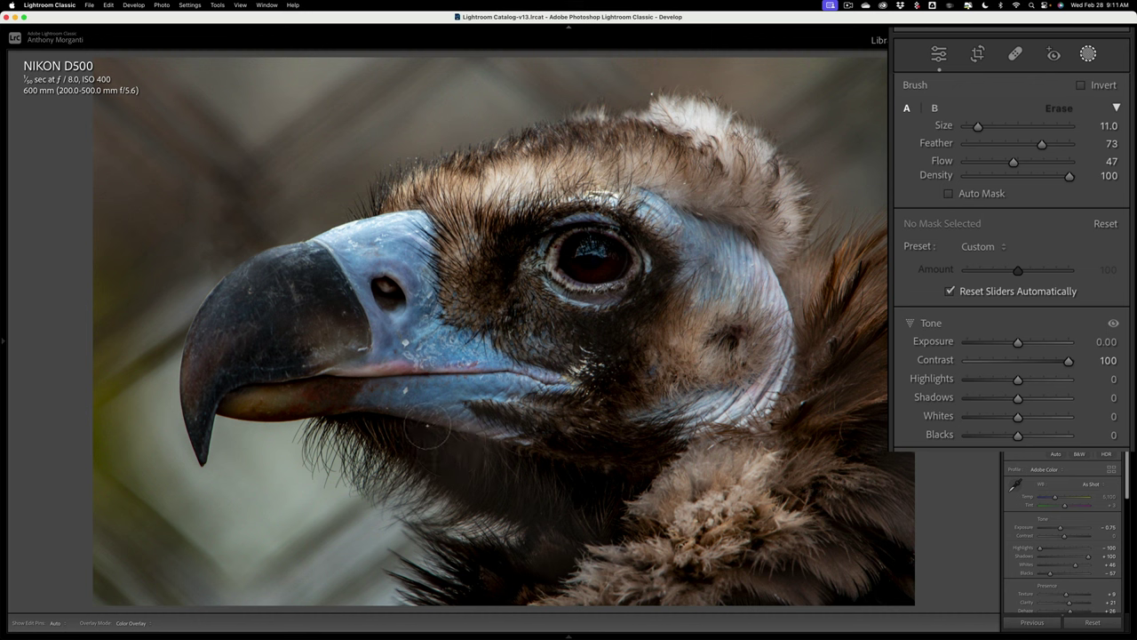
key(h)
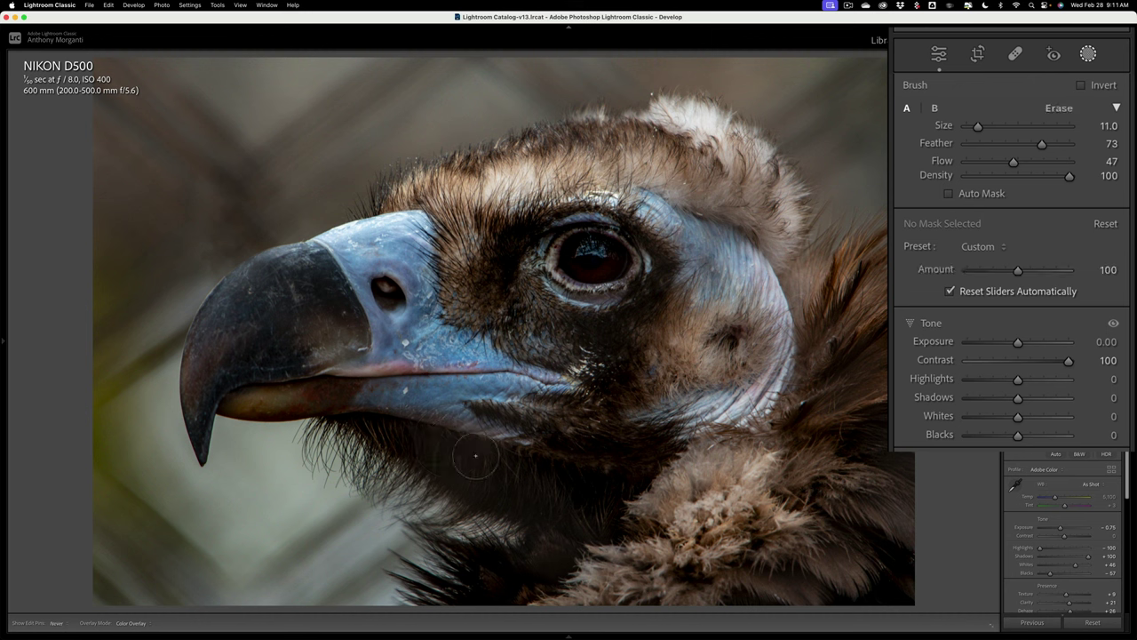
drag(555, 556, 553, 537)
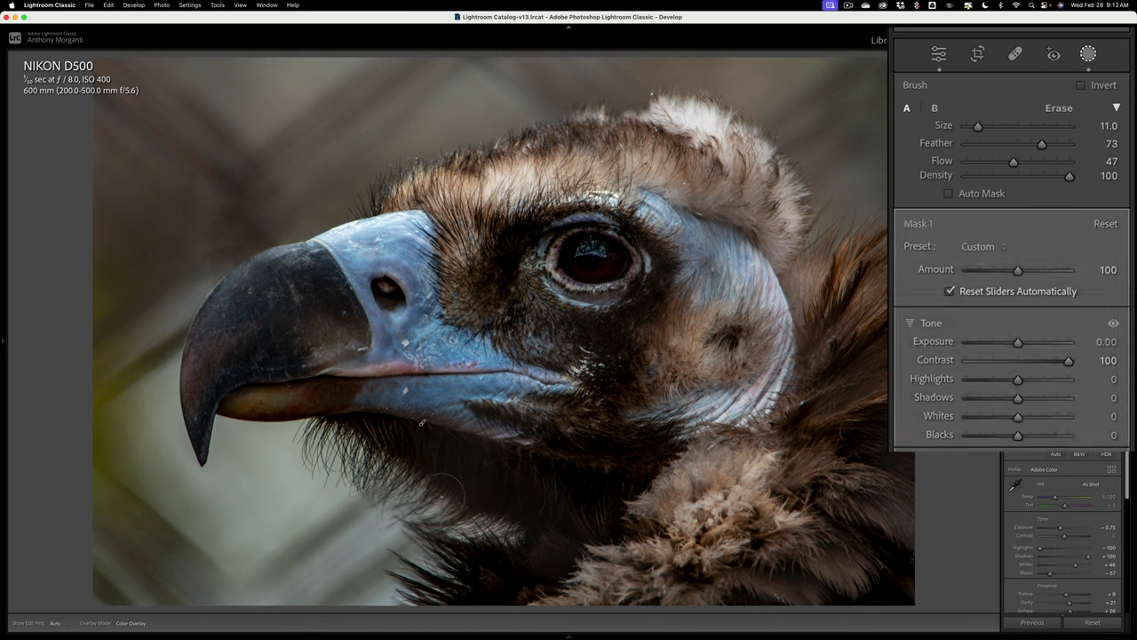
Step: Set Mask 1's Highlights to -100, Whites to -97 and Shadows to -25
mouse_move(454, 443)
key(h)
key(h)
mouse_move(422, 421)
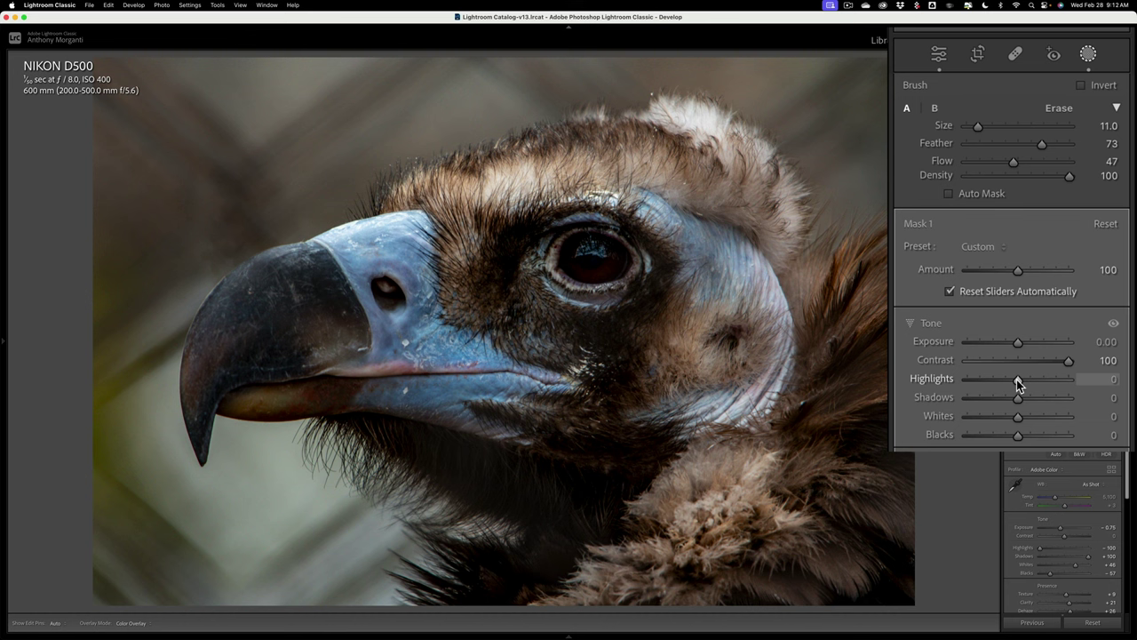
drag(1016, 379, 920, 380)
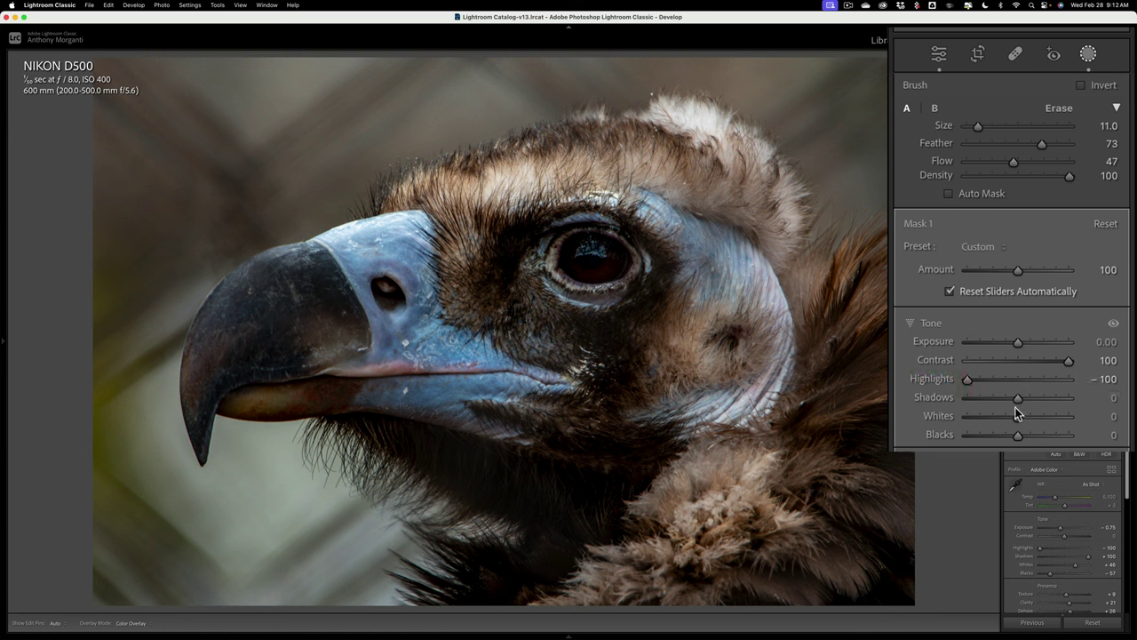
drag(1018, 417, 970, 419)
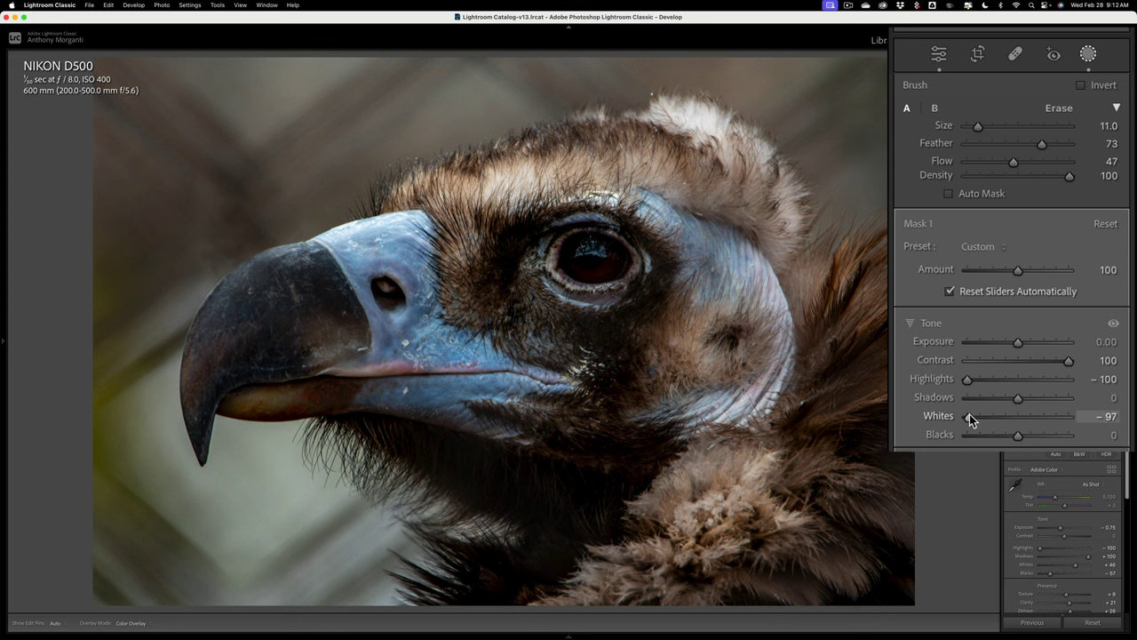
mouse_move(1017, 436)
mouse_down()
mouse_move(1007, 435)
mouse_move(1021, 436)
mouse_move(1022, 403)
mouse_move(1004, 402)
mouse_up()
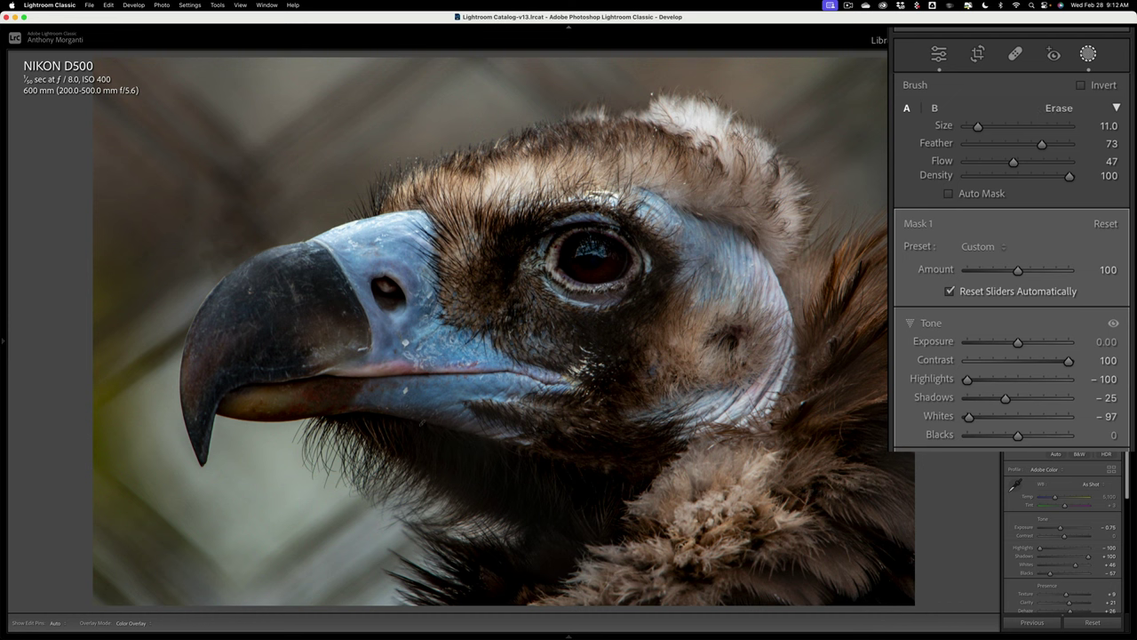
Step: Toggle the mask brush to Erase and back, then shrink the brush to size 5
key(alt)
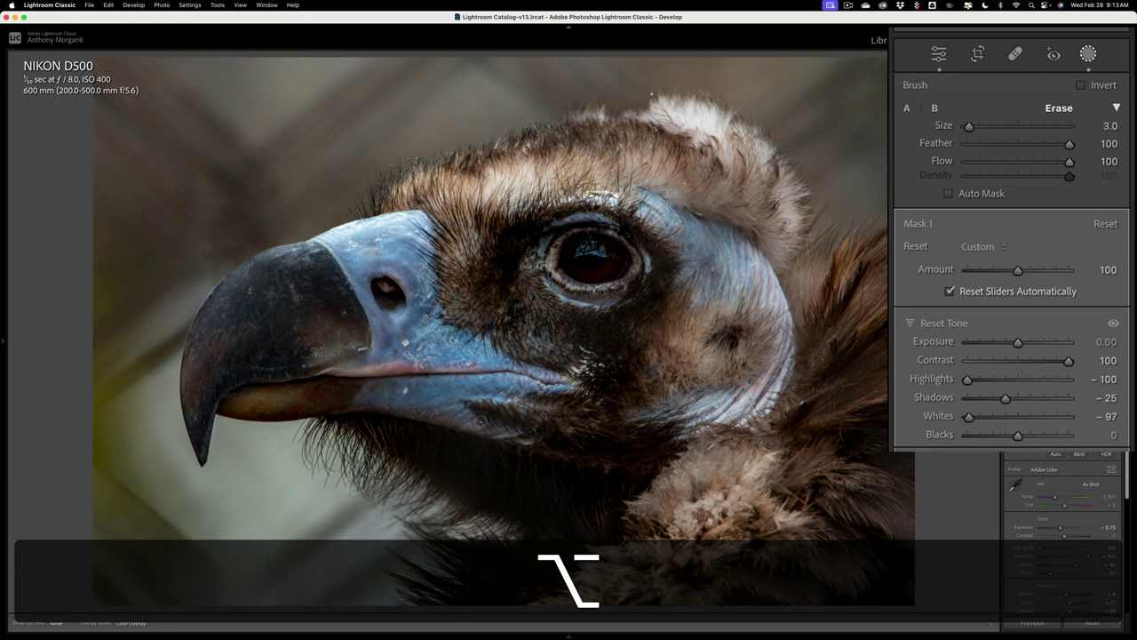
key(alt)
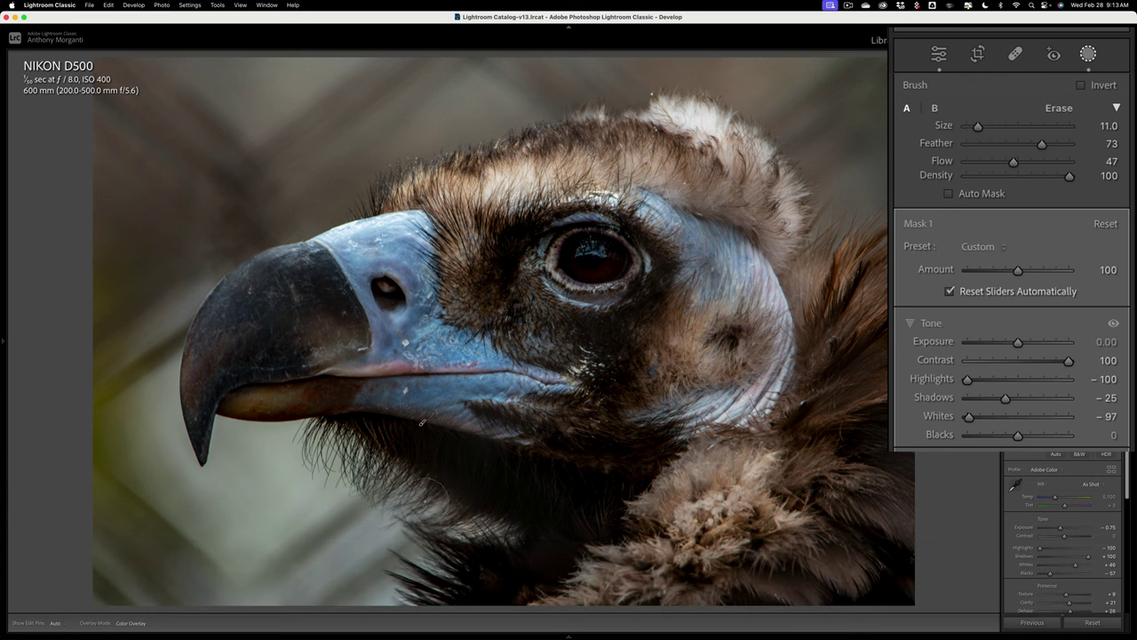
key(h)
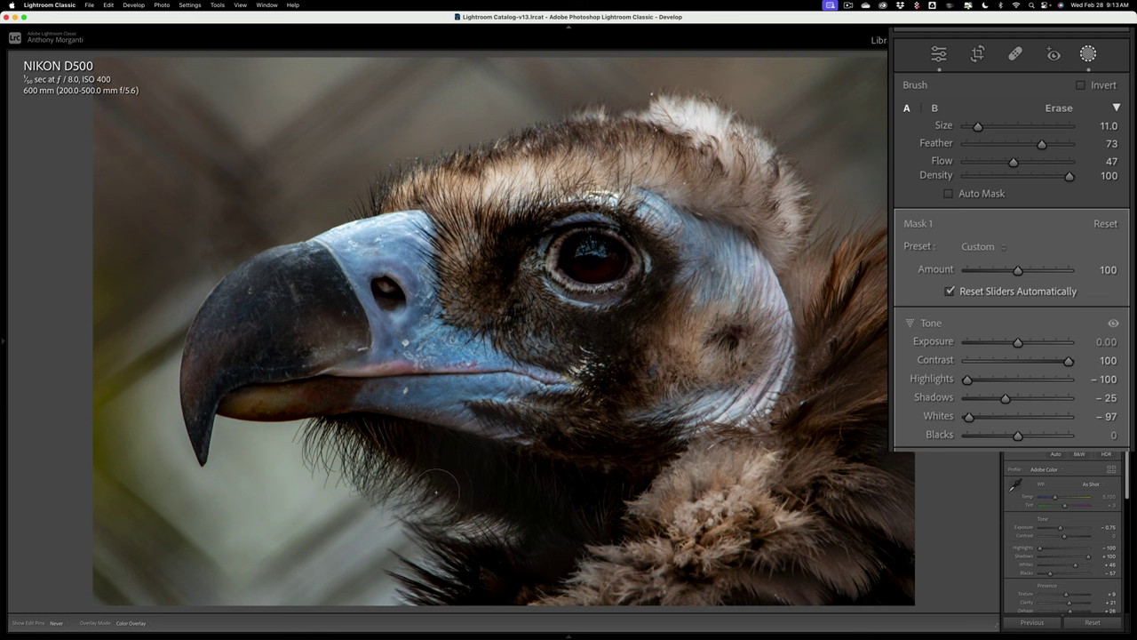
key(h)
key(bracketleft)
key(bracketleft)
key(bracketleft)
key(bracketleft)
key(bracketleft)
key(bracketleft)
key(h)
key(h)
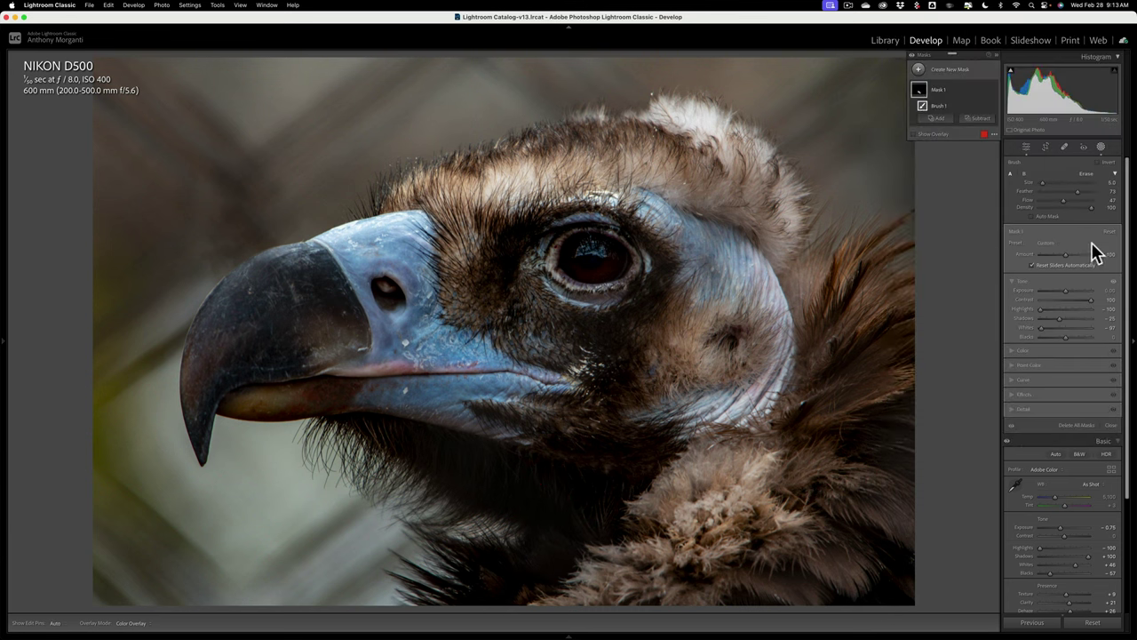
key(backslash)
key(backslash)
key(backslash)
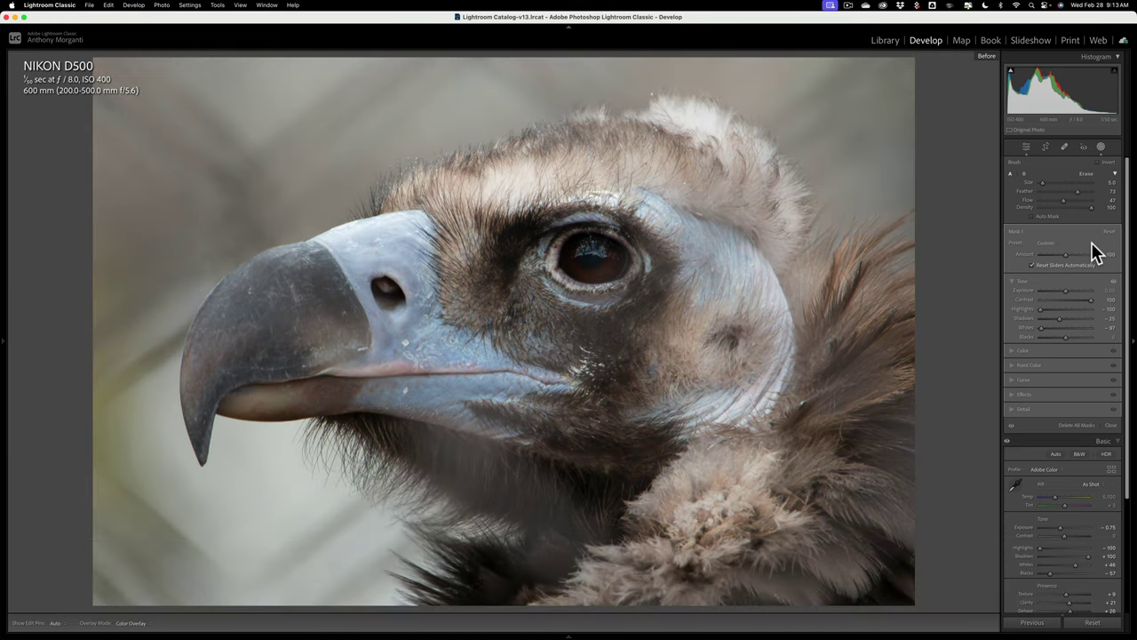
key(backslash)
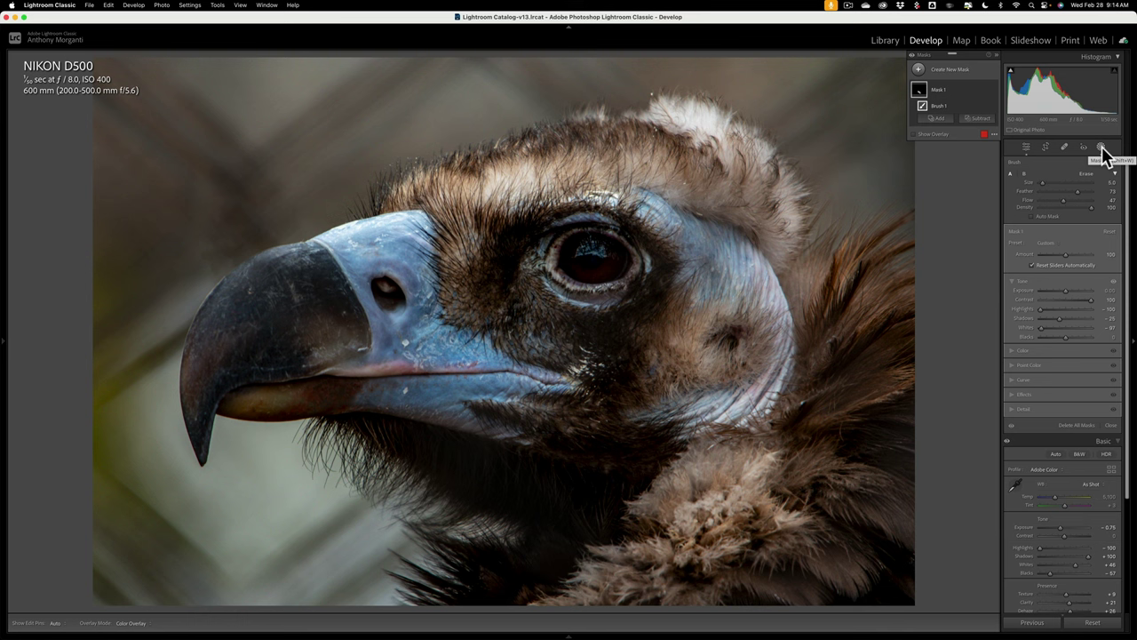
click(1102, 149)
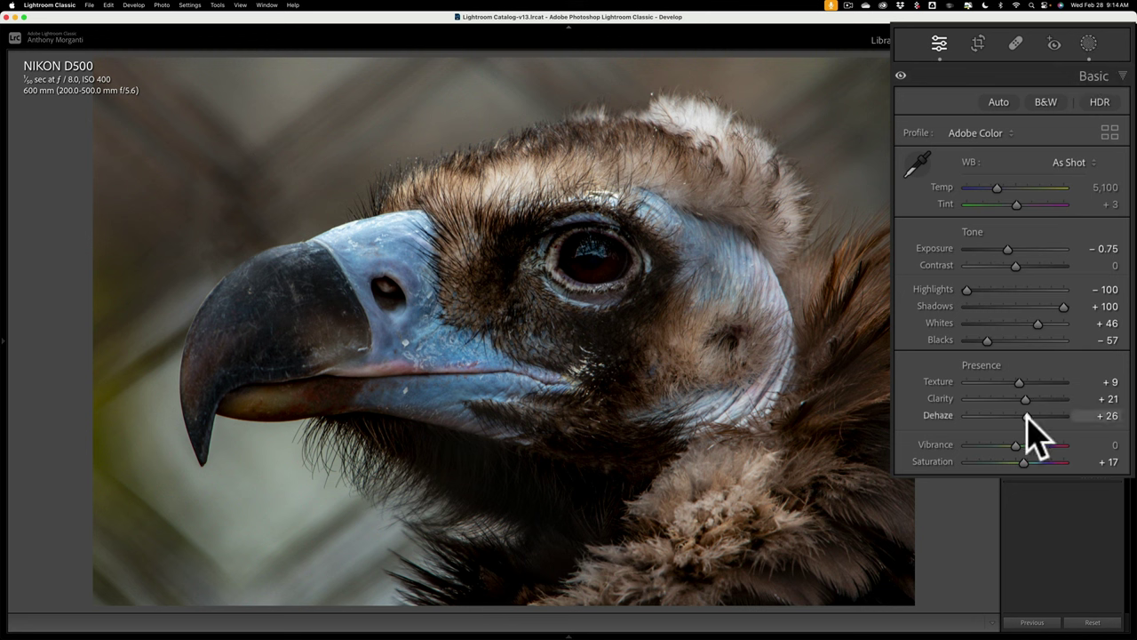
drag(1014, 265, 1028, 266)
double_click(1019, 265)
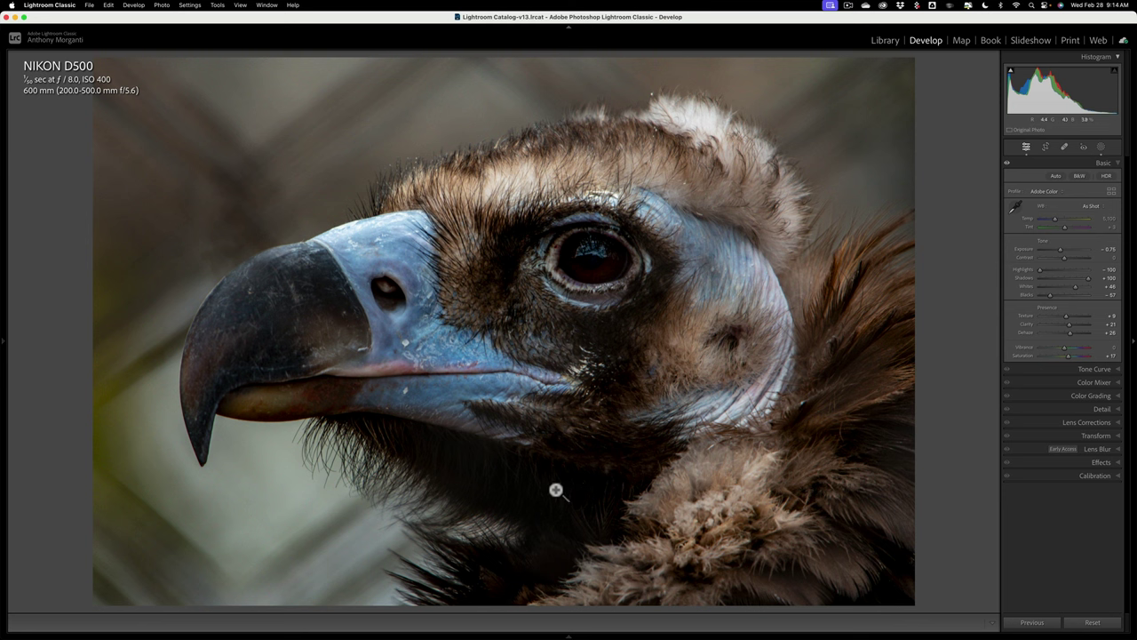
Step: Select Mask 1, try lower Contrast and Highlights, then restore Highlights -100 and Contrast 100
click(1101, 148)
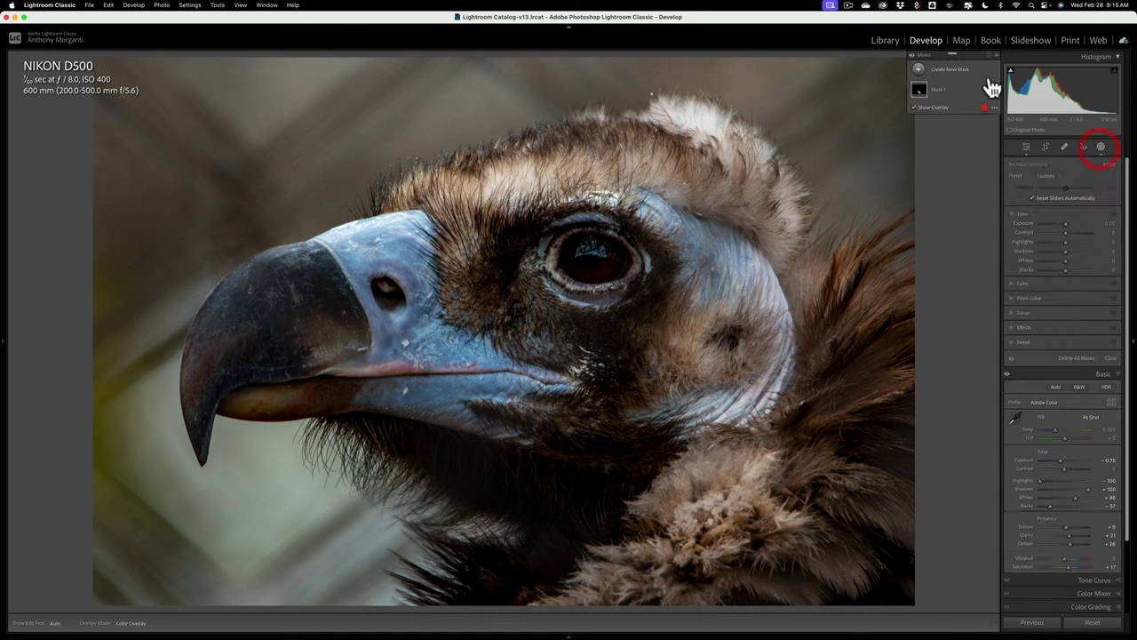
click(920, 92)
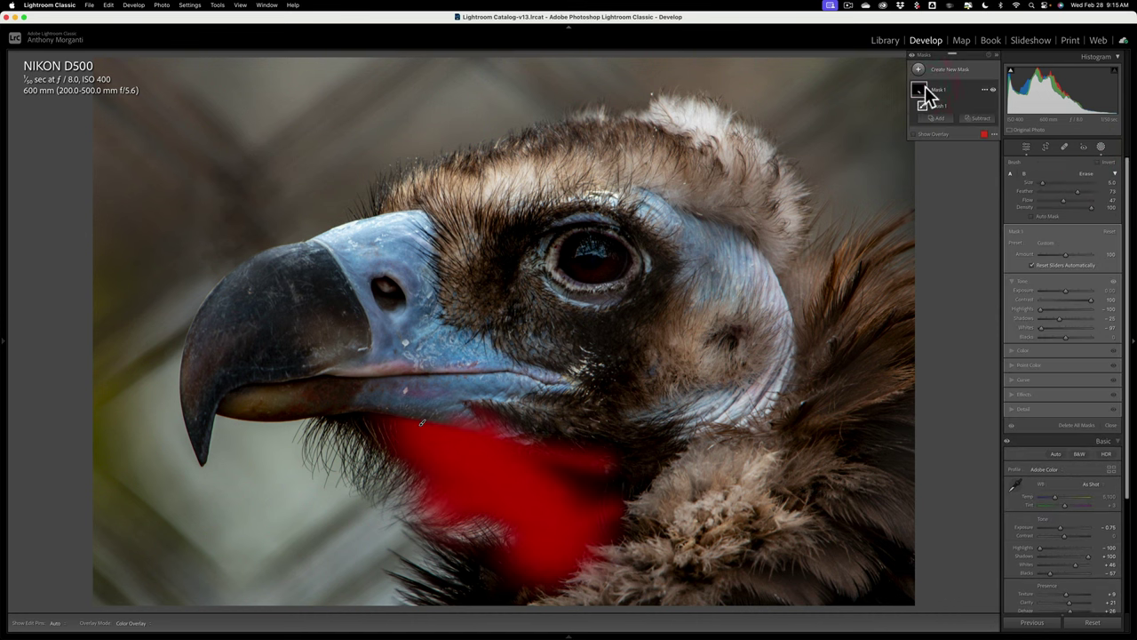
click(942, 104)
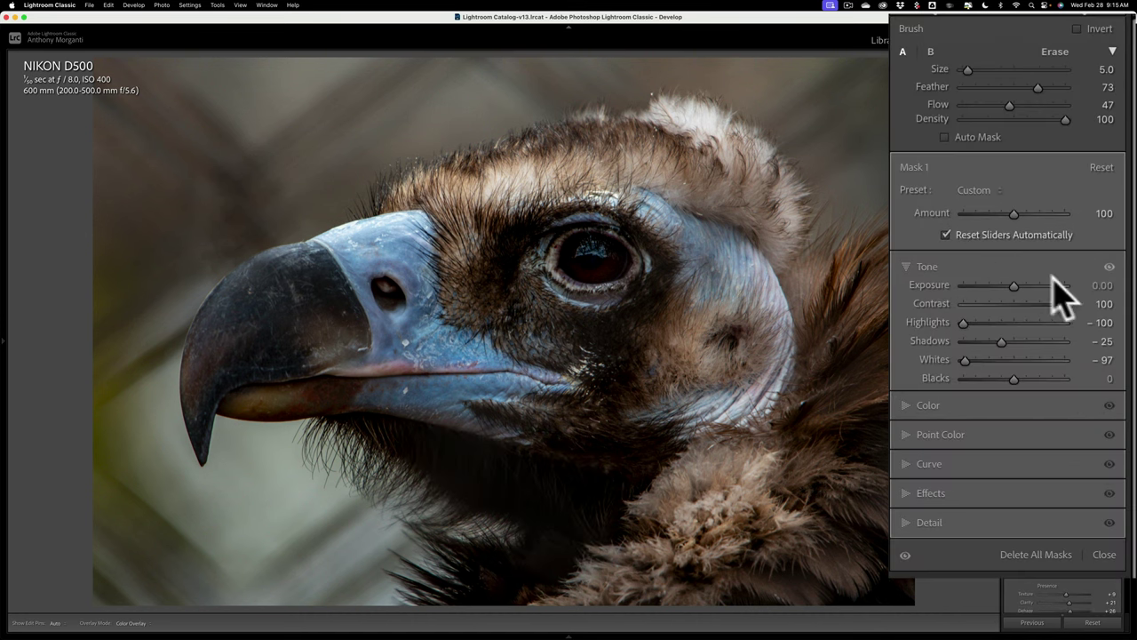
drag(1065, 304, 1054, 308)
mouse_move(964, 322)
mouse_down()
mouse_move(980, 325)
mouse_move(944, 324)
mouse_up()
drag(1048, 304, 1084, 302)
Step: Add Dehaze +12 to Mask 1 and close Masking to return to global adjustments
click(904, 491)
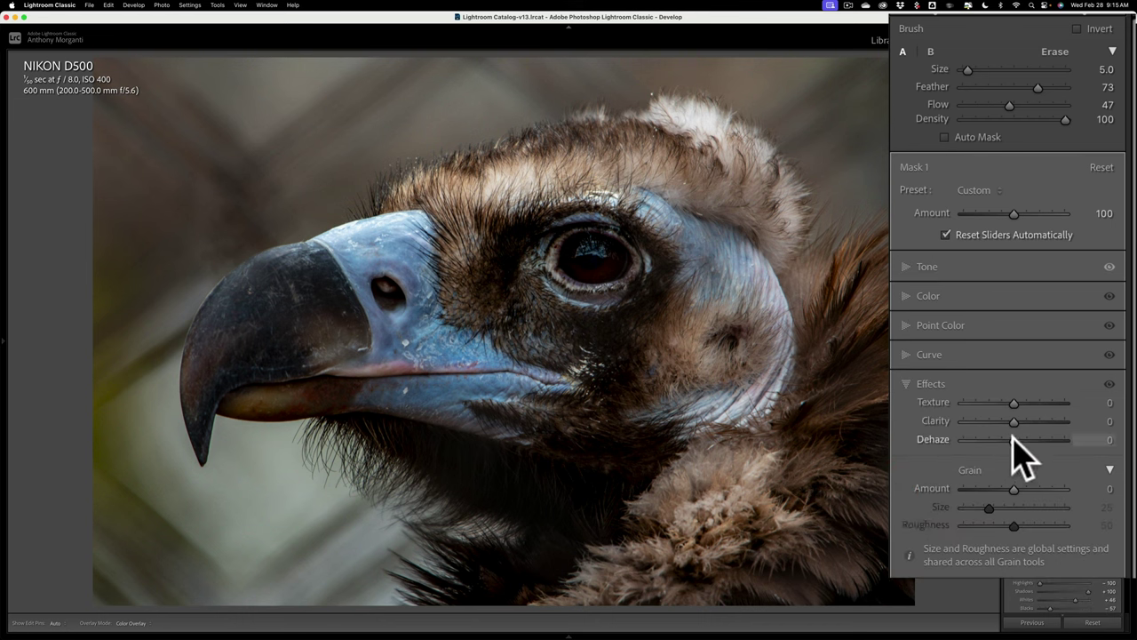
drag(1015, 438, 1019, 437)
scroll(1049, 376, up, 1)
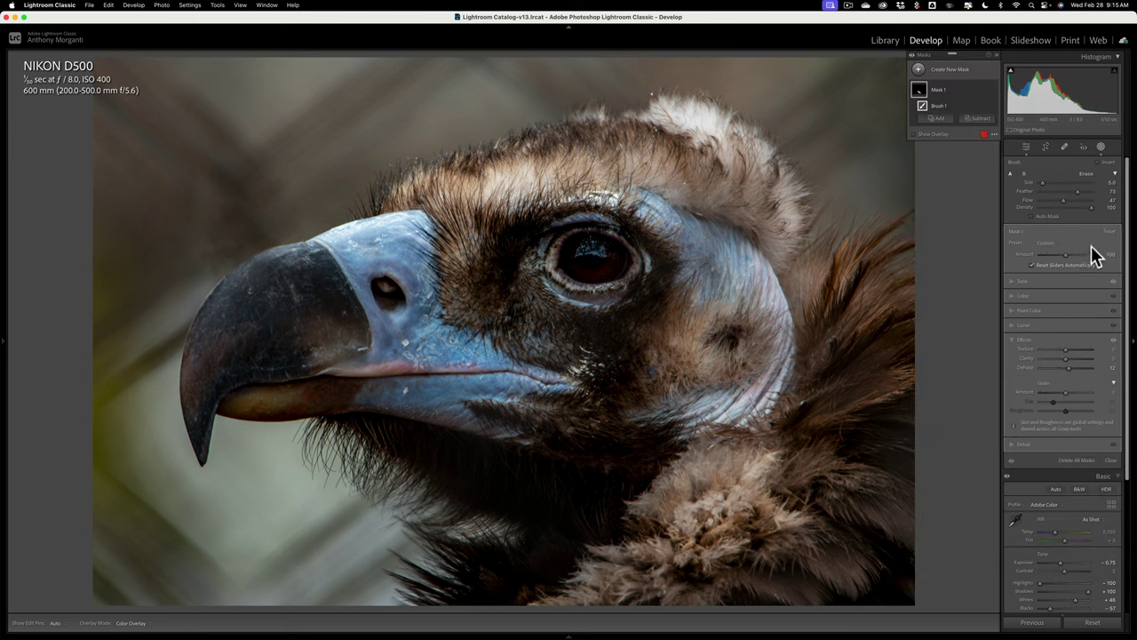
click(1102, 149)
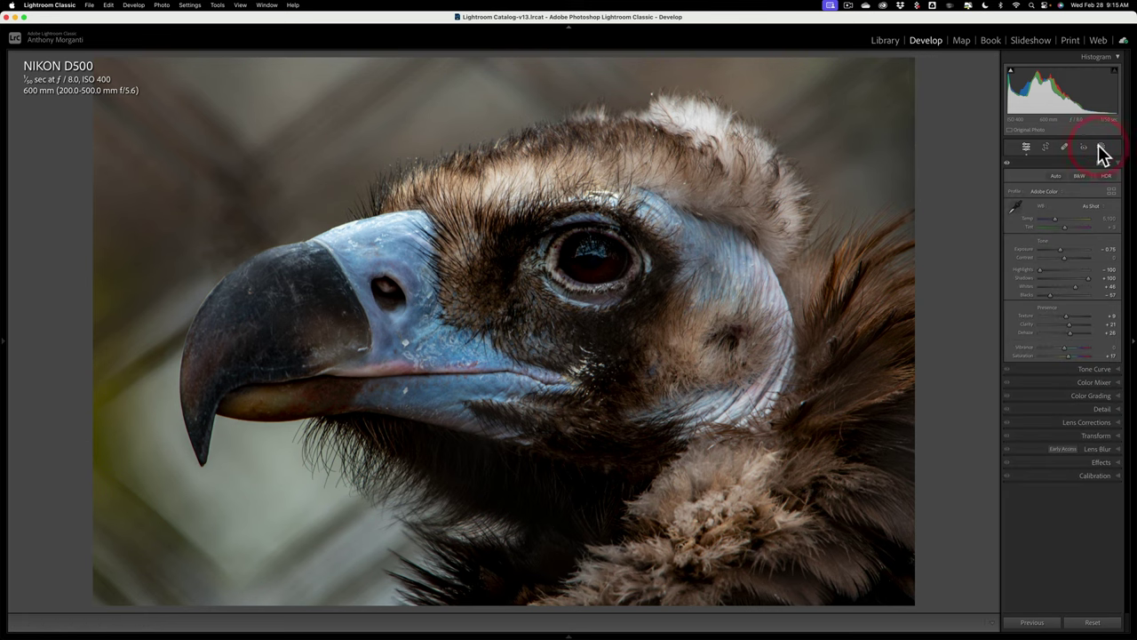